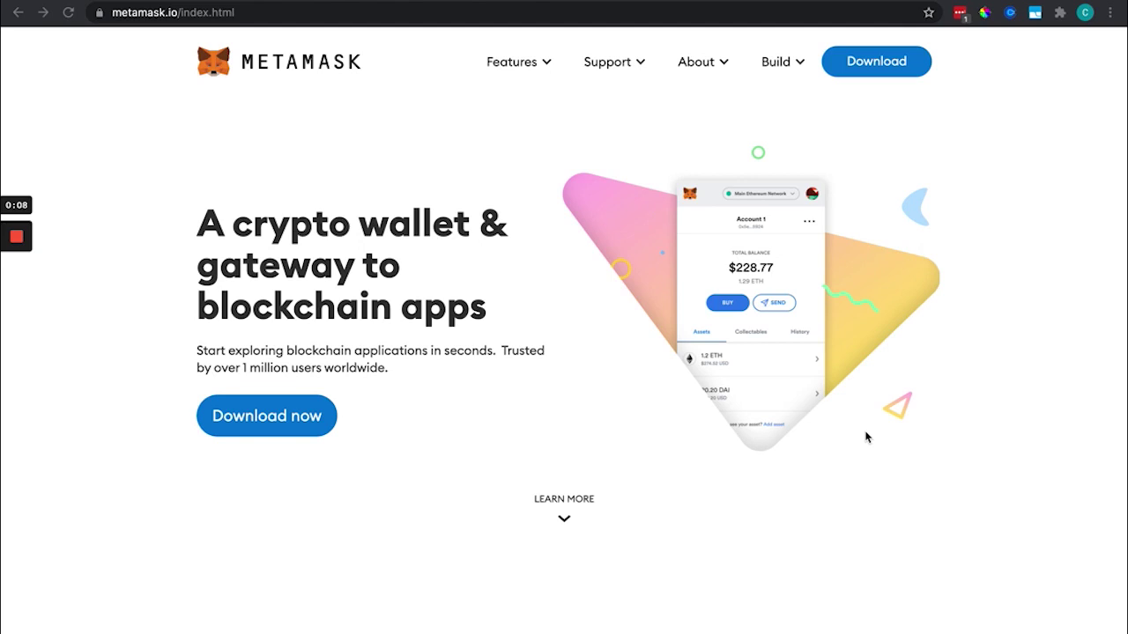
# Open the MetaMask download page, compare the iOS, Android and Chrome options, and pick Chrome
pyautogui.scroll(-1, 450, 348)
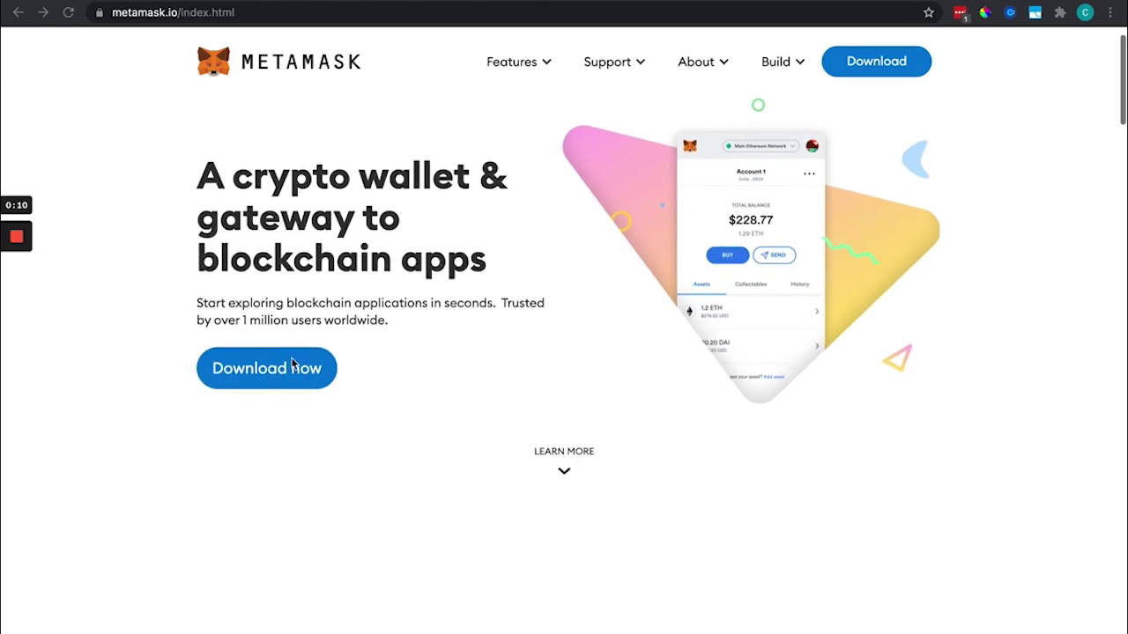
pyautogui.click(229, 371)
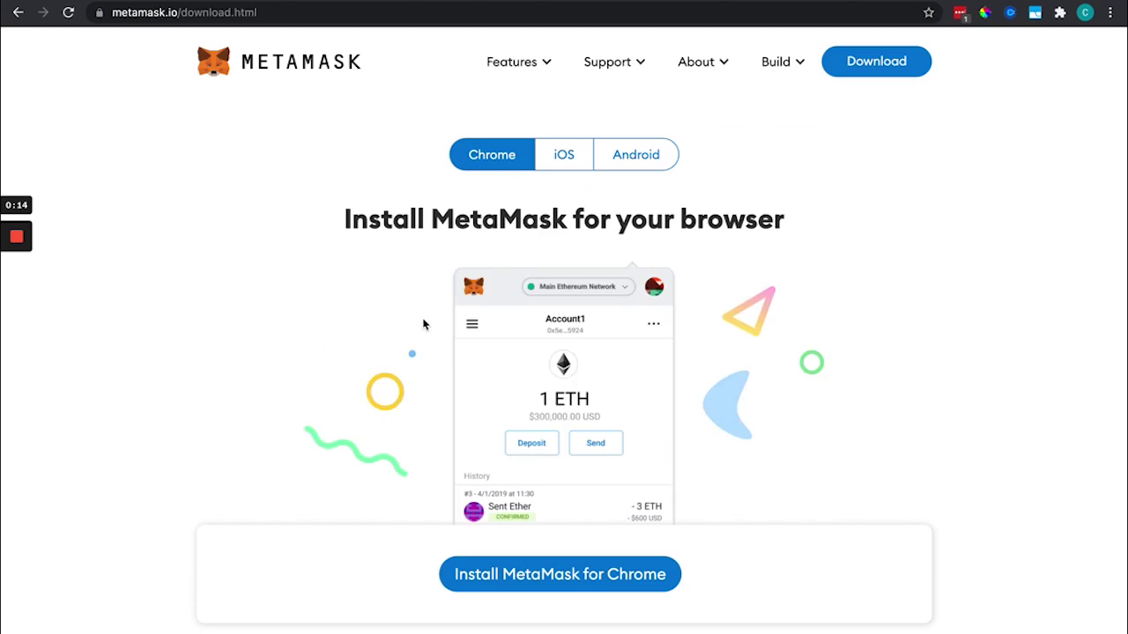
pyautogui.click(565, 155)
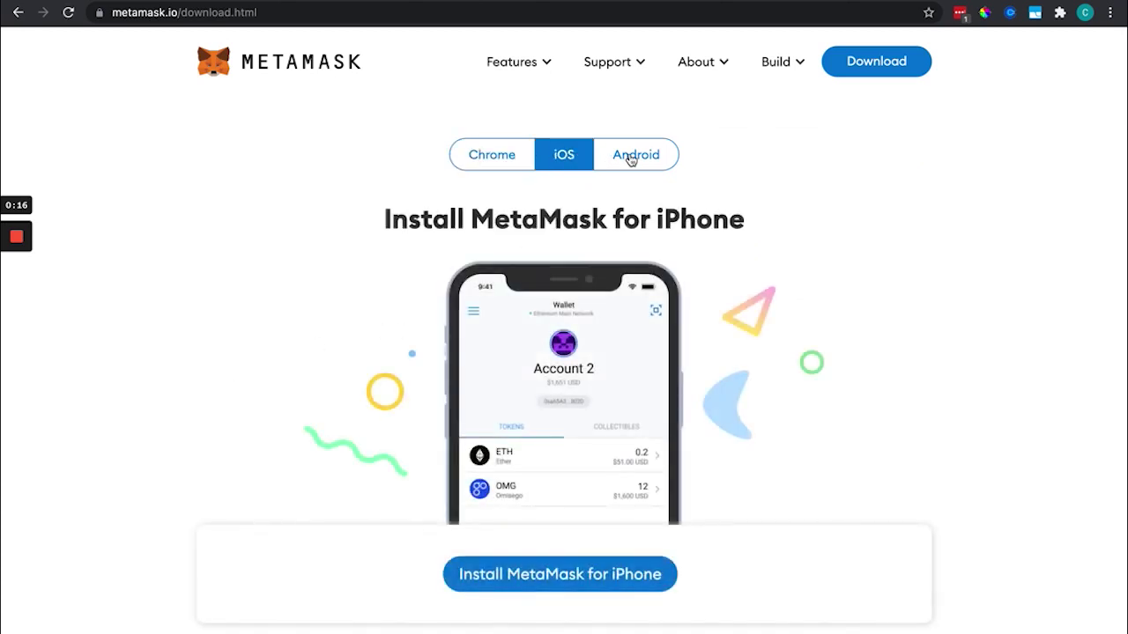
pyautogui.click(631, 160)
pyautogui.click(574, 159)
pyautogui.click(504, 158)
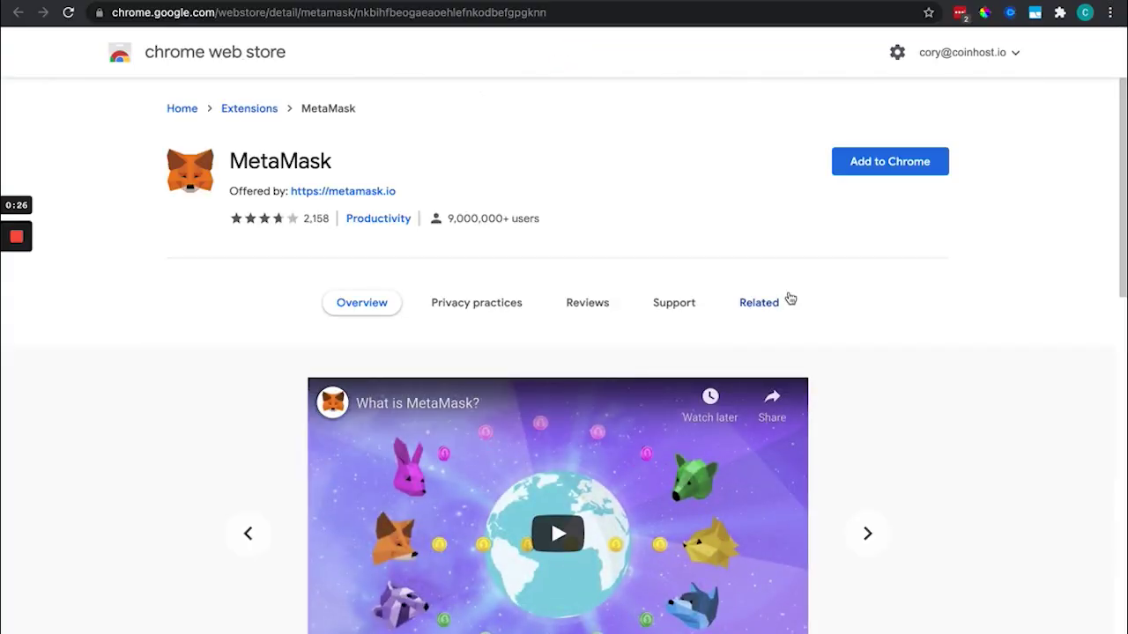
# Page through the extension's screenshots, then add MetaMask to Chrome
pyautogui.scroll(-3, 790, 300)
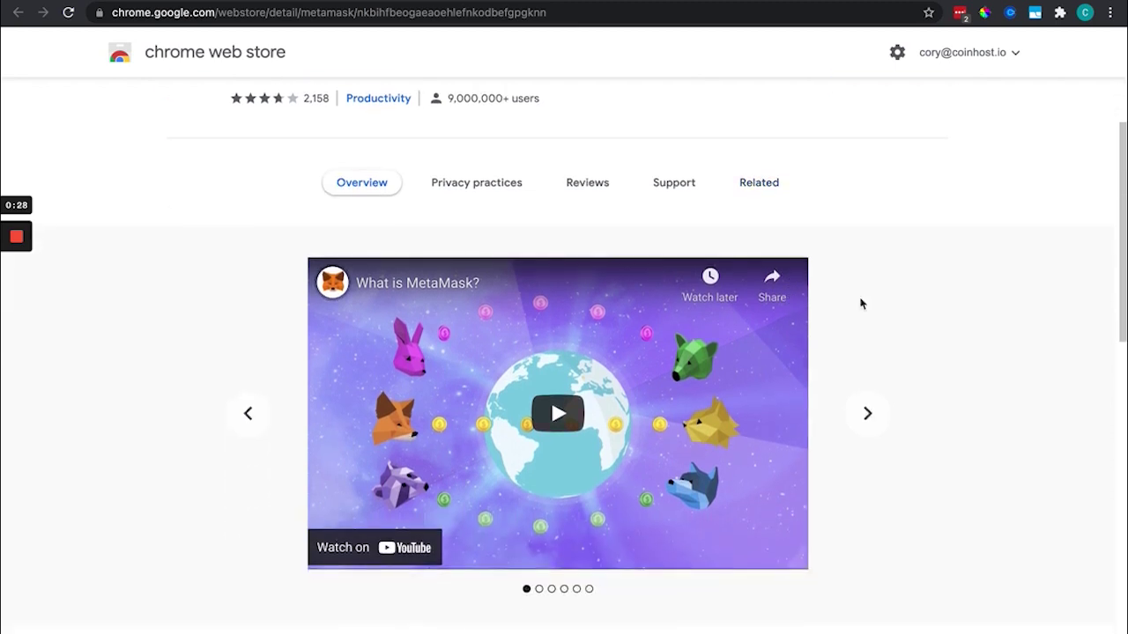
pyautogui.click(883, 427)
pyautogui.click(883, 426)
pyautogui.click(883, 426)
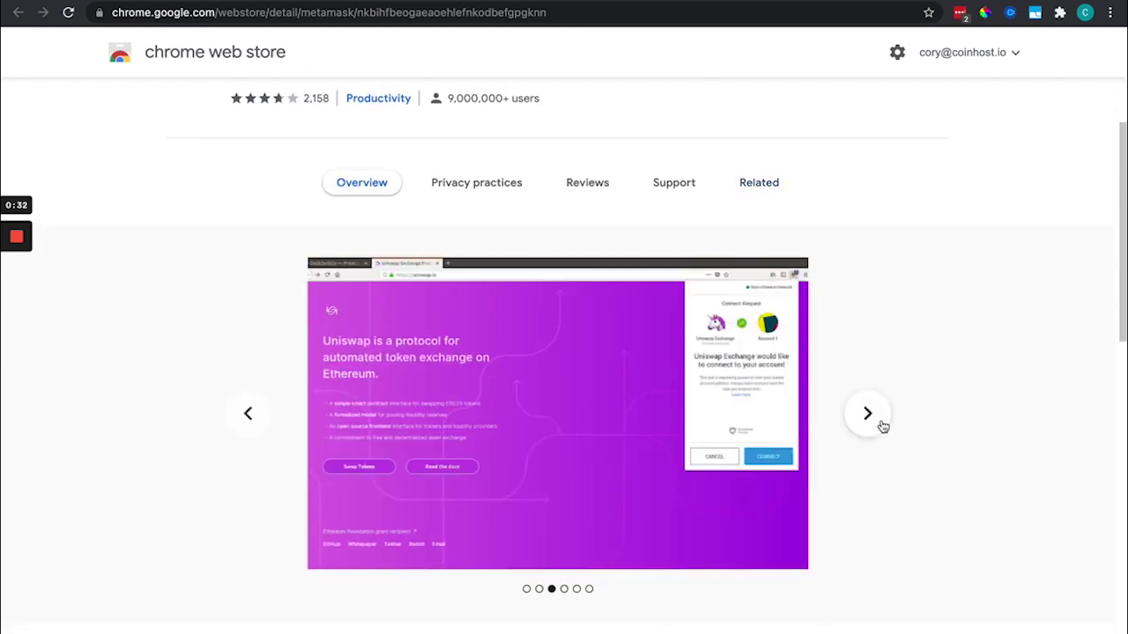
pyautogui.click(883, 426)
pyautogui.click(883, 427)
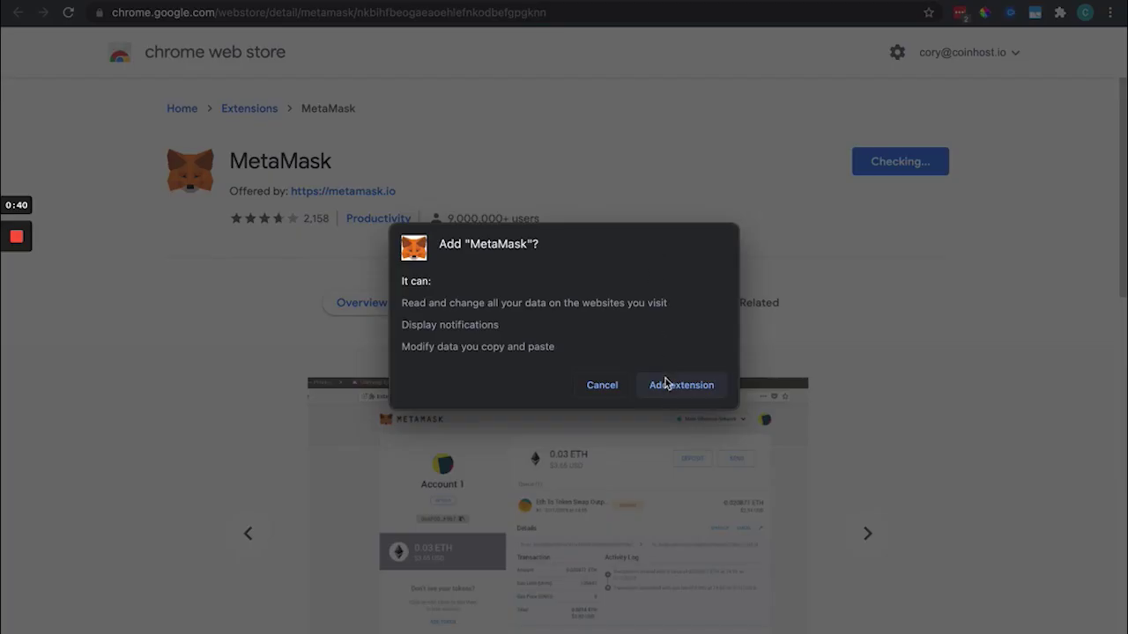
pyautogui.click(665, 385)
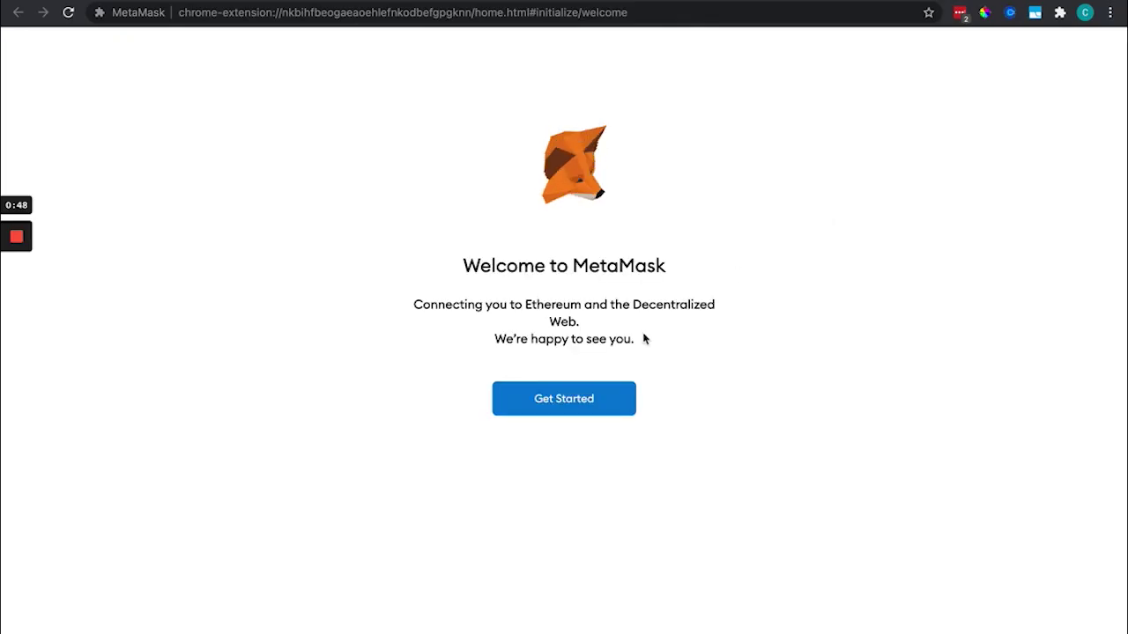
# Get started with MetaMask and choose Create a Wallet
pyautogui.click(561, 403)
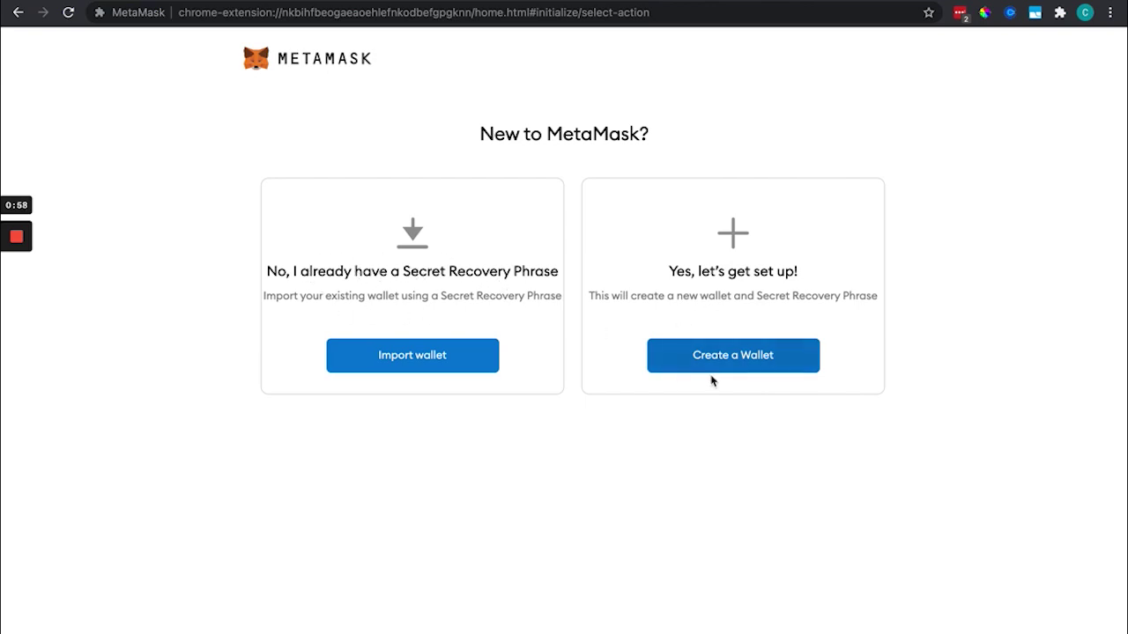
pyautogui.click(736, 364)
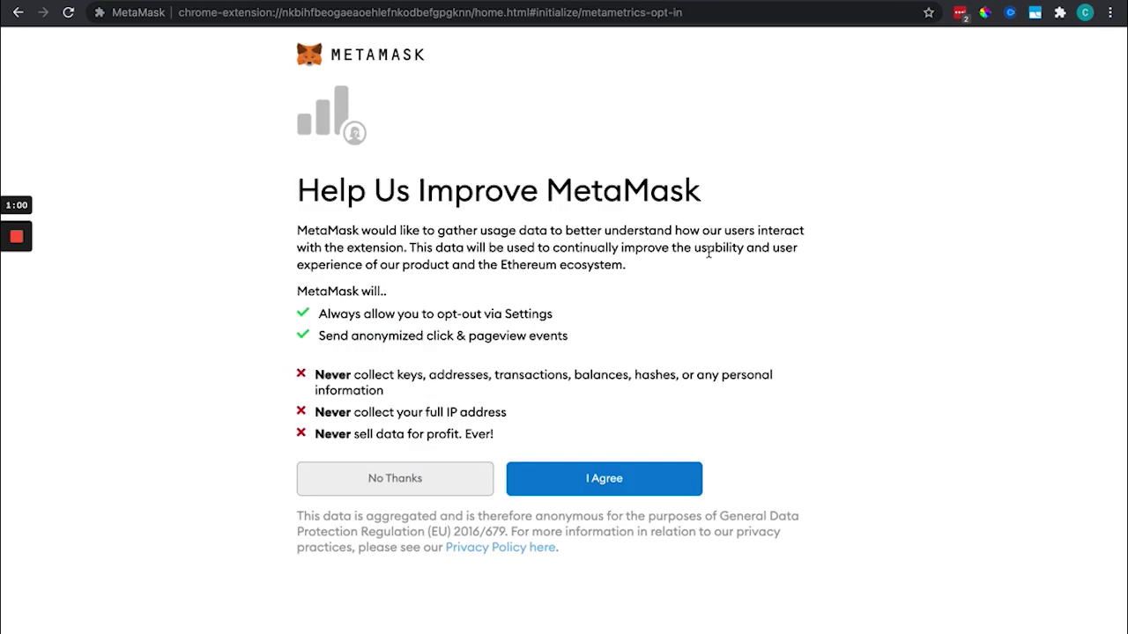
# Agree to usage data, enter the wallet password, accept the Terms of Use and create the wallet
pyautogui.click(598, 491)
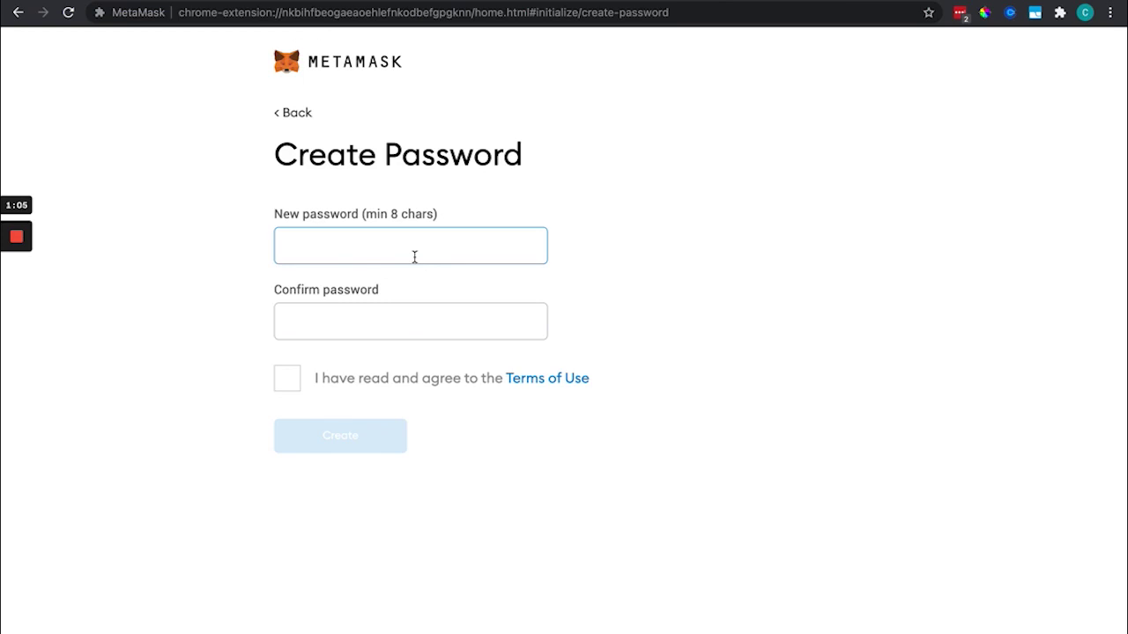
pyautogui.write('p')
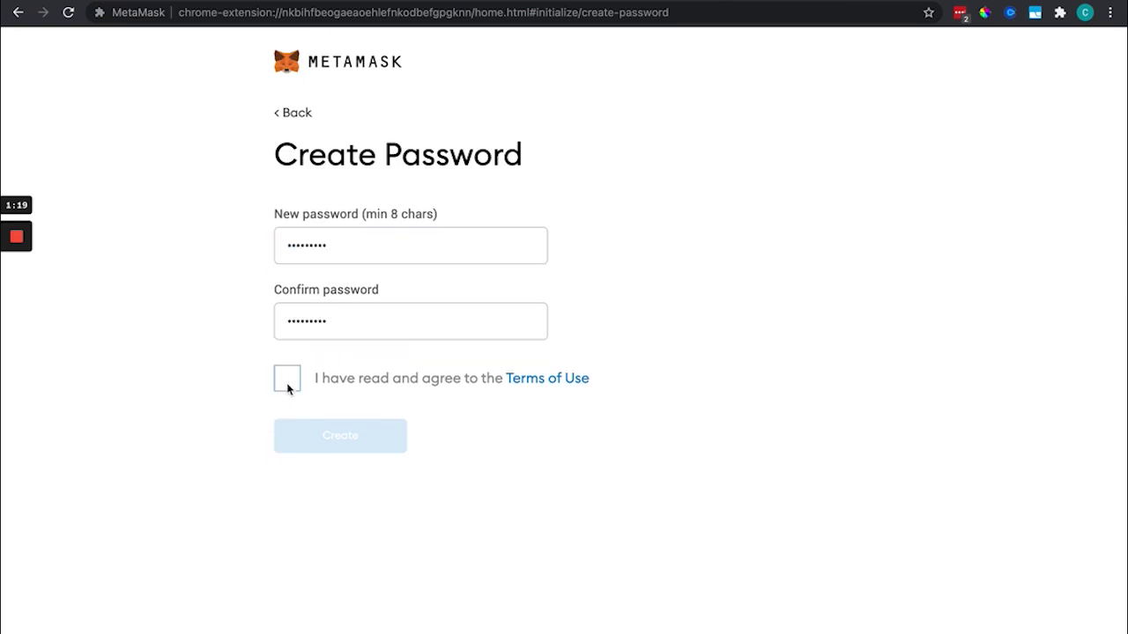
pyautogui.click(287, 381)
pyautogui.click(344, 438)
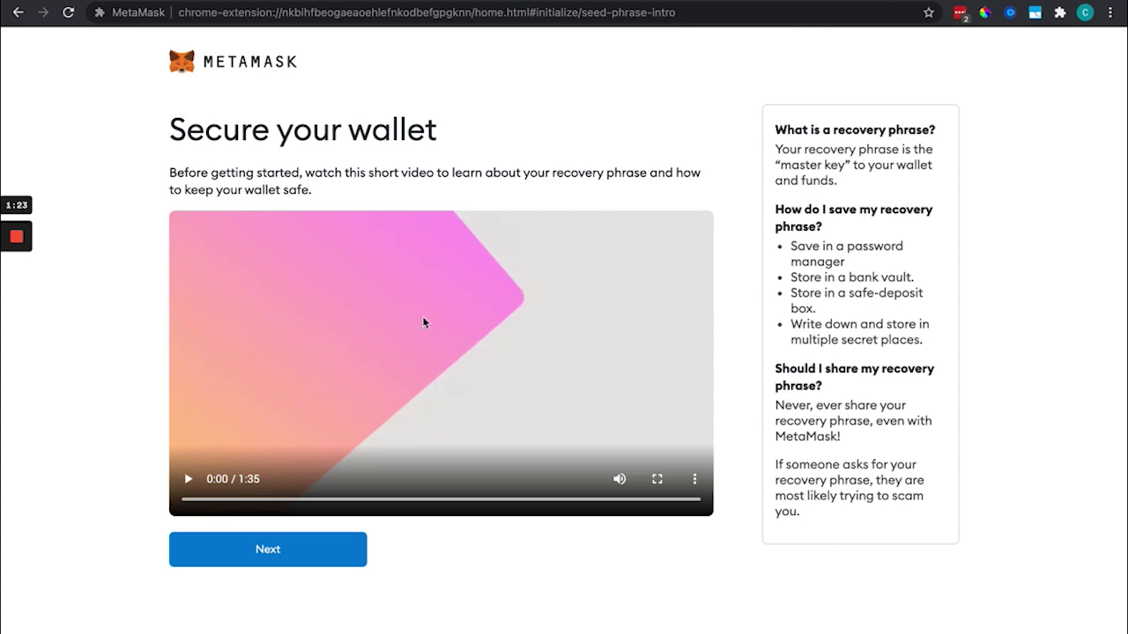
# Read the Secure your wallet intro and continue to the Secret Backup Phrase page
pyautogui.scroll(-1, 562, 327)
pyautogui.scroll(1, 564, 327)
pyautogui.moveTo(844, 439); pyautogui.dragTo(769, 410)
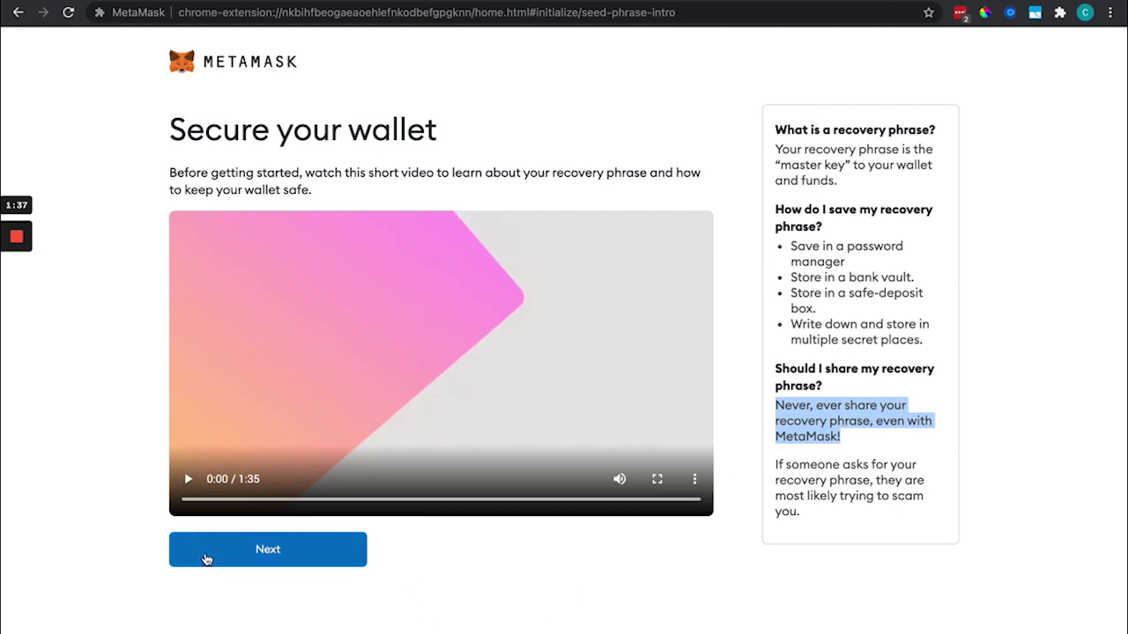
pyautogui.click(241, 563)
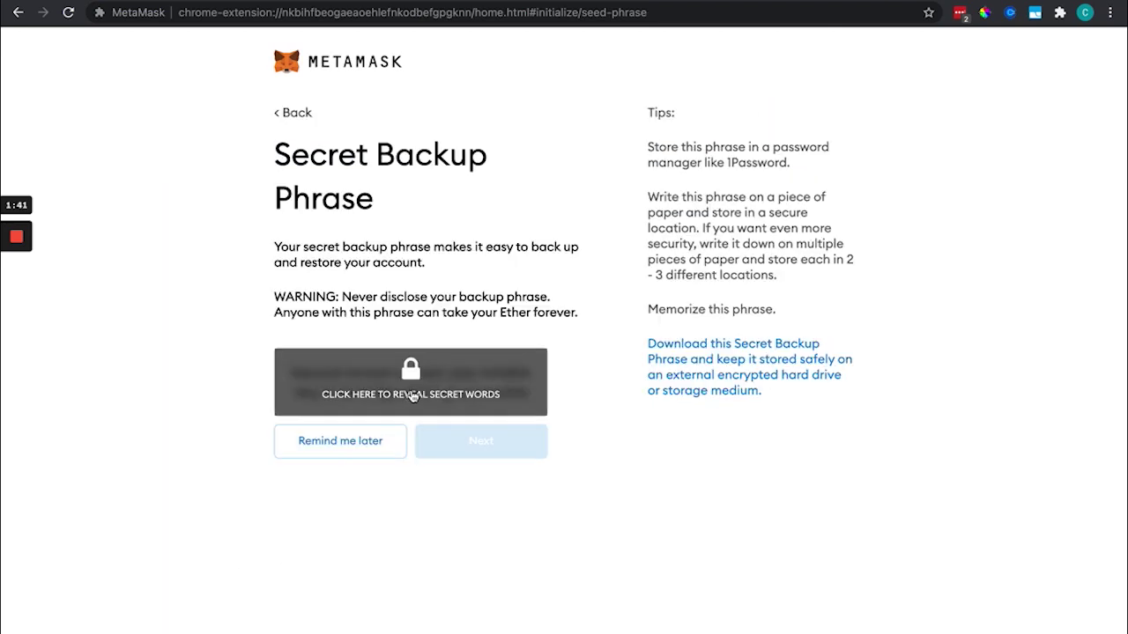
# Read the backup phrase storage tips and reveal the 12 secret words
pyautogui.moveTo(649, 147); pyautogui.dragTo(831, 159)
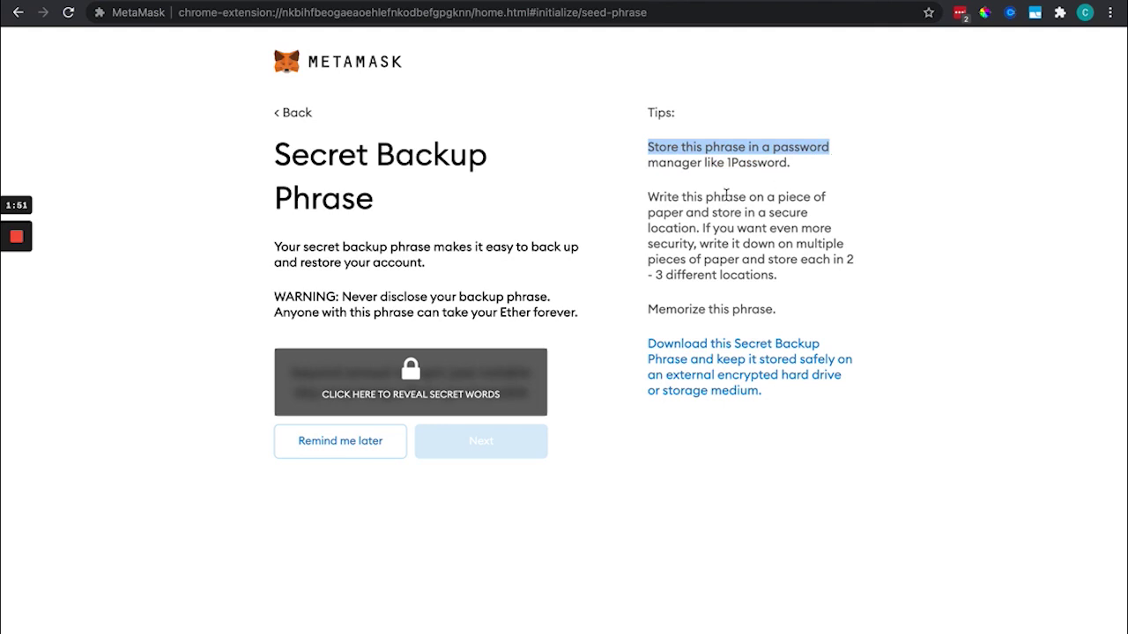
pyautogui.moveTo(655, 200); pyautogui.dragTo(773, 275)
pyautogui.moveTo(798, 326); pyautogui.dragTo(633, 323)
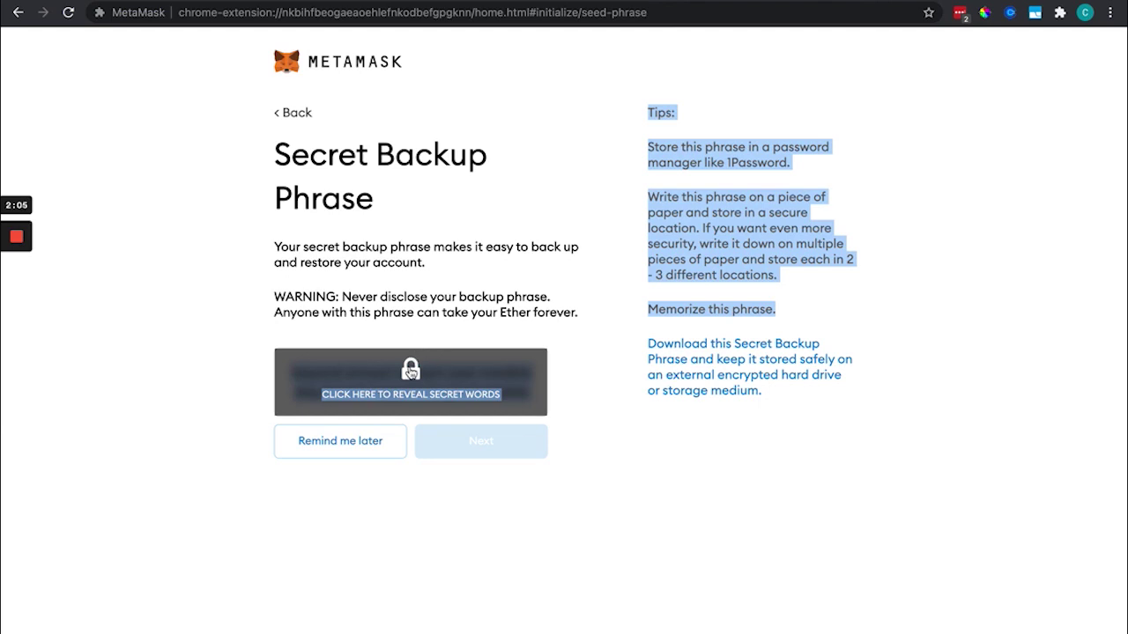
pyautogui.click(411, 372)
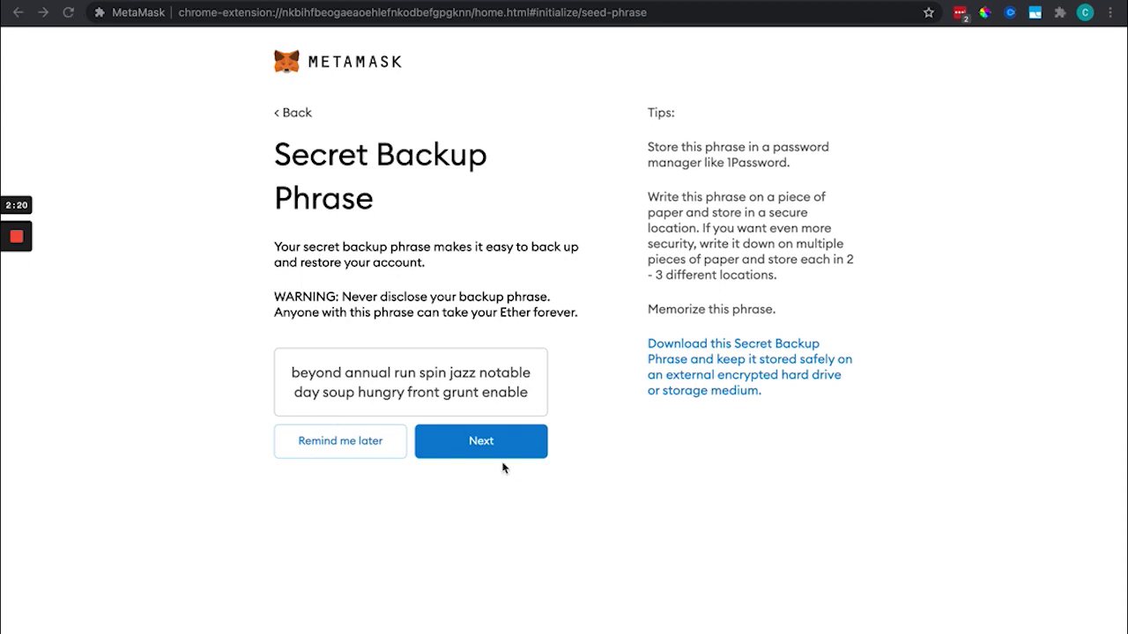
# Select all 12 backup phrase words in their original order and confirm the phrase
pyautogui.click(514, 448)
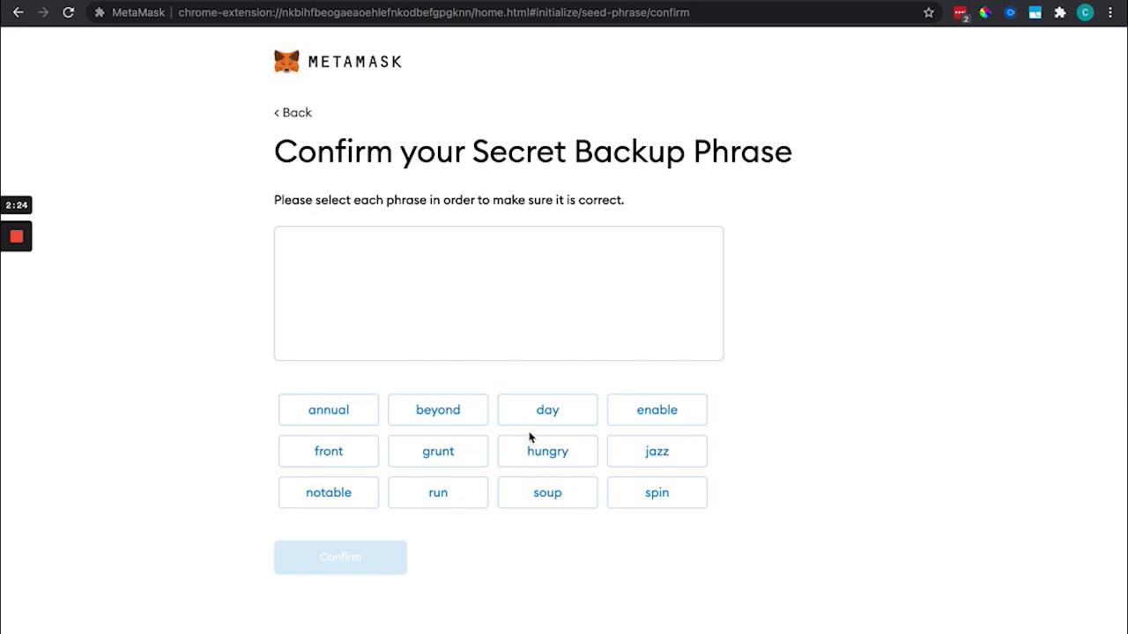
pyautogui.click(464, 416)
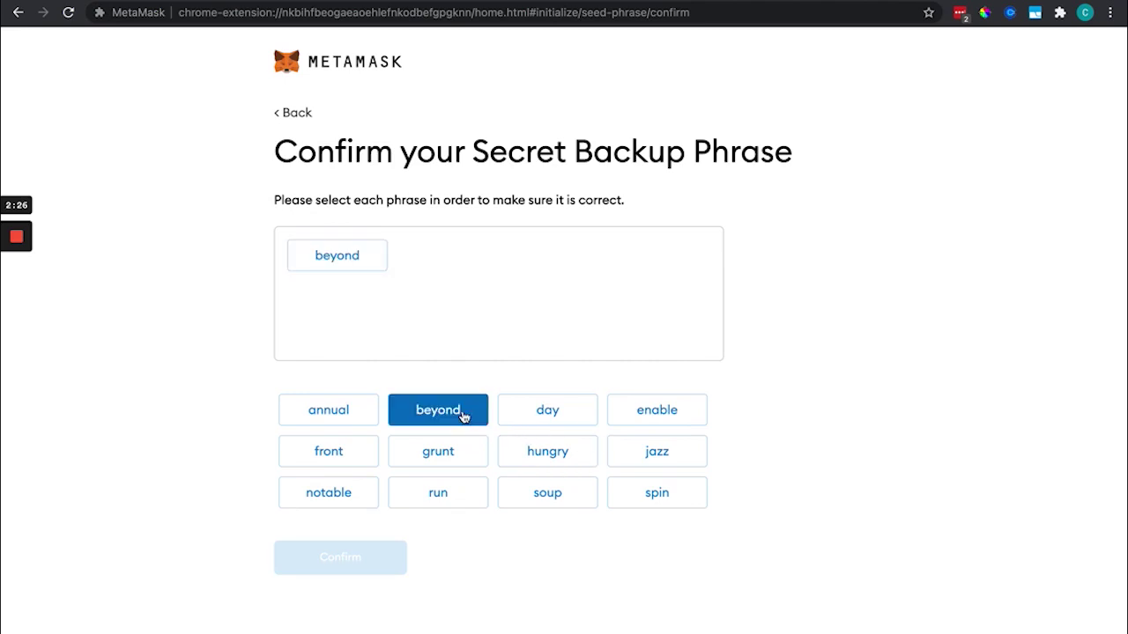
pyautogui.click(363, 415)
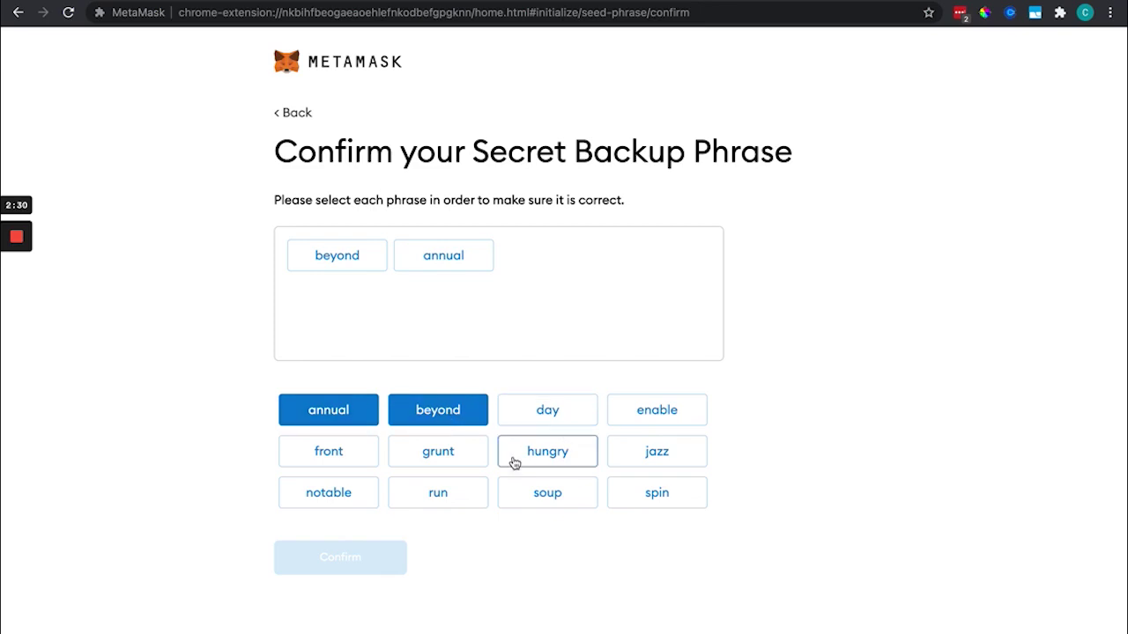
pyautogui.click(458, 495)
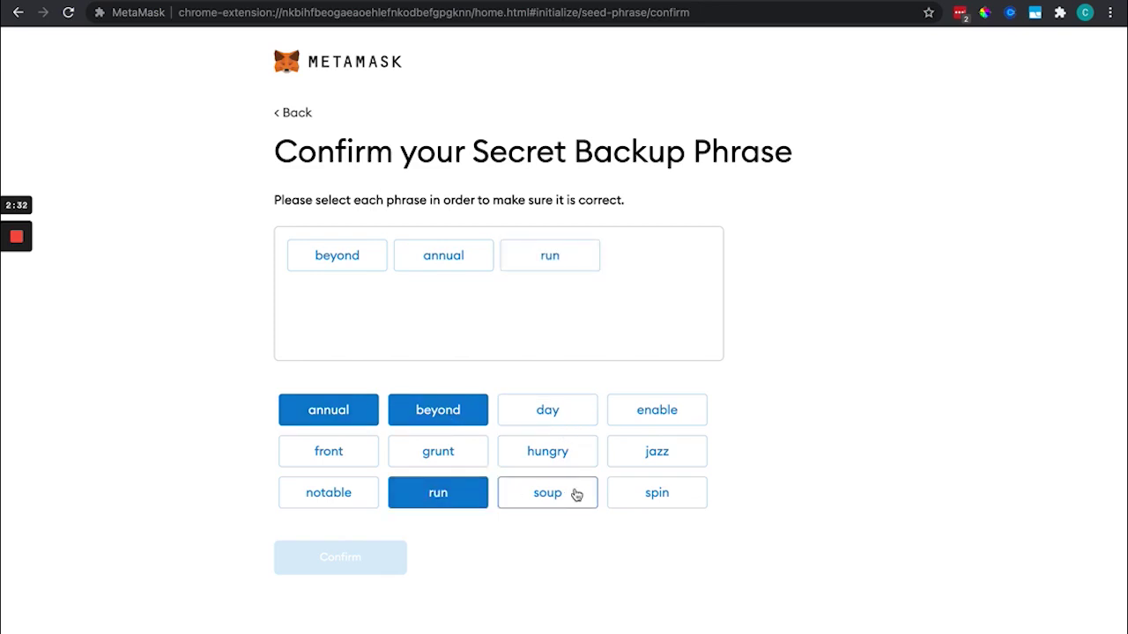
pyautogui.click(652, 498)
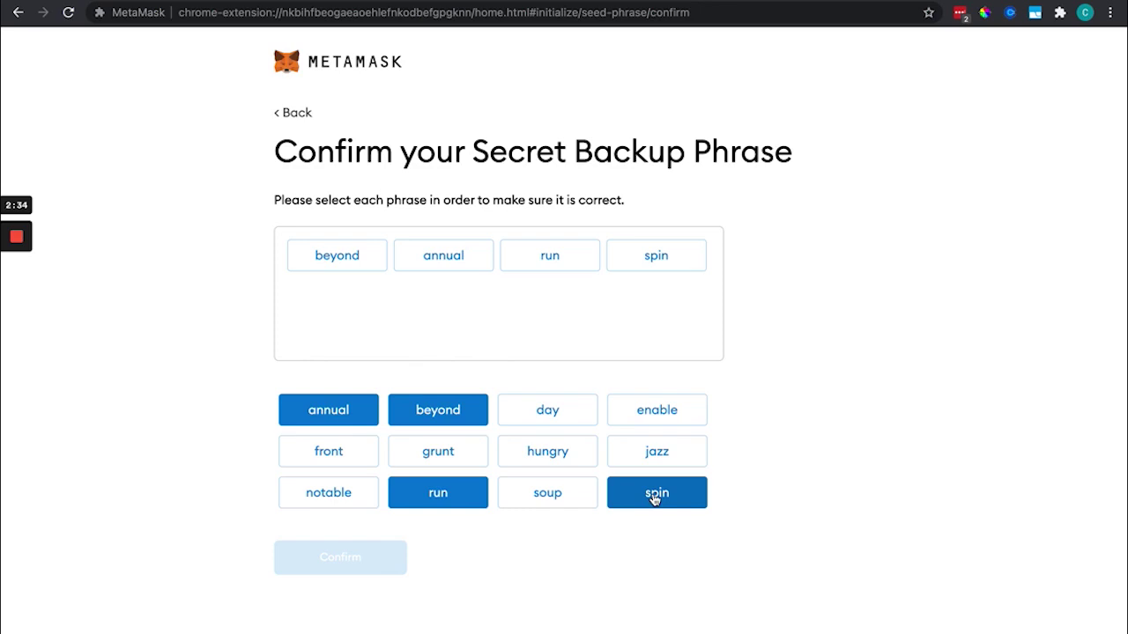
pyautogui.click(663, 456)
pyautogui.click(342, 495)
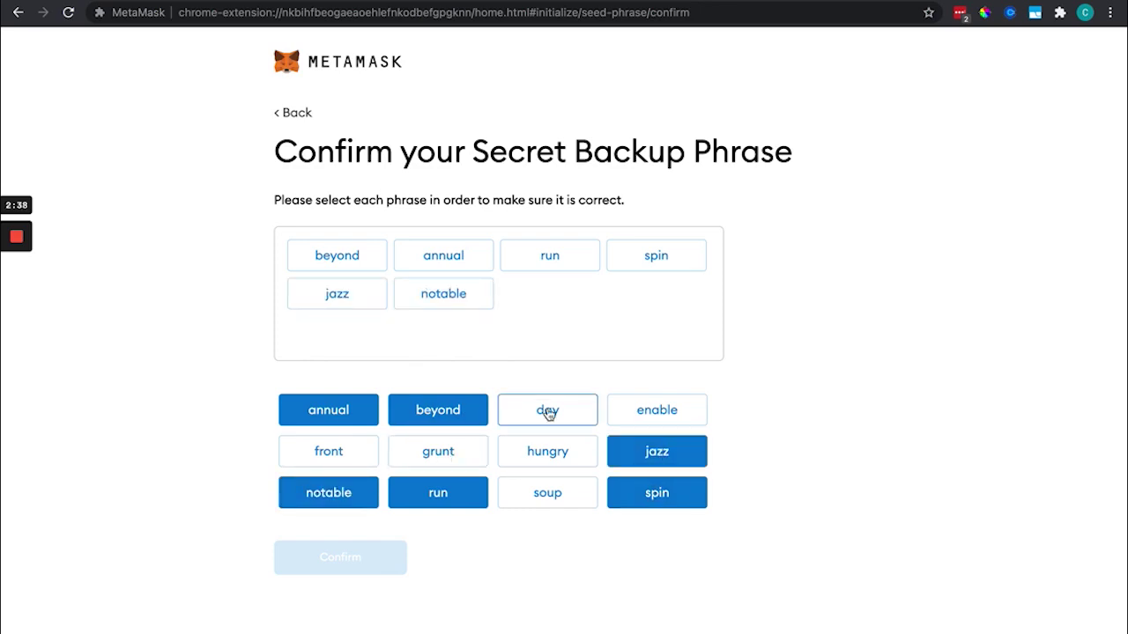
pyautogui.click(550, 412)
pyautogui.click(567, 499)
pyautogui.click(506, 455)
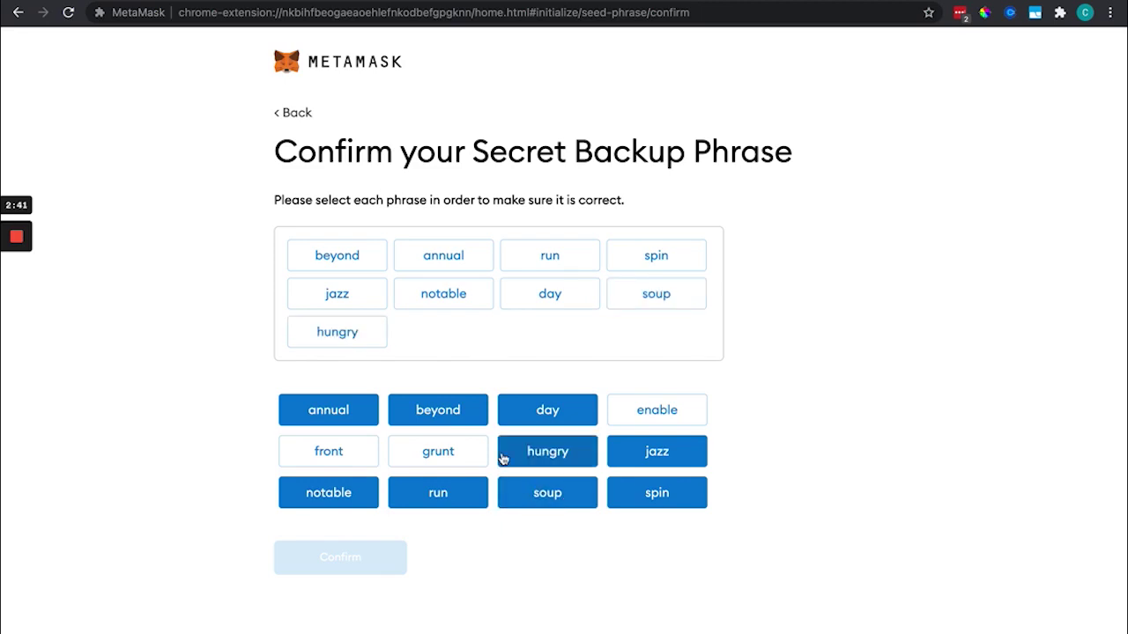
pyautogui.click(336, 455)
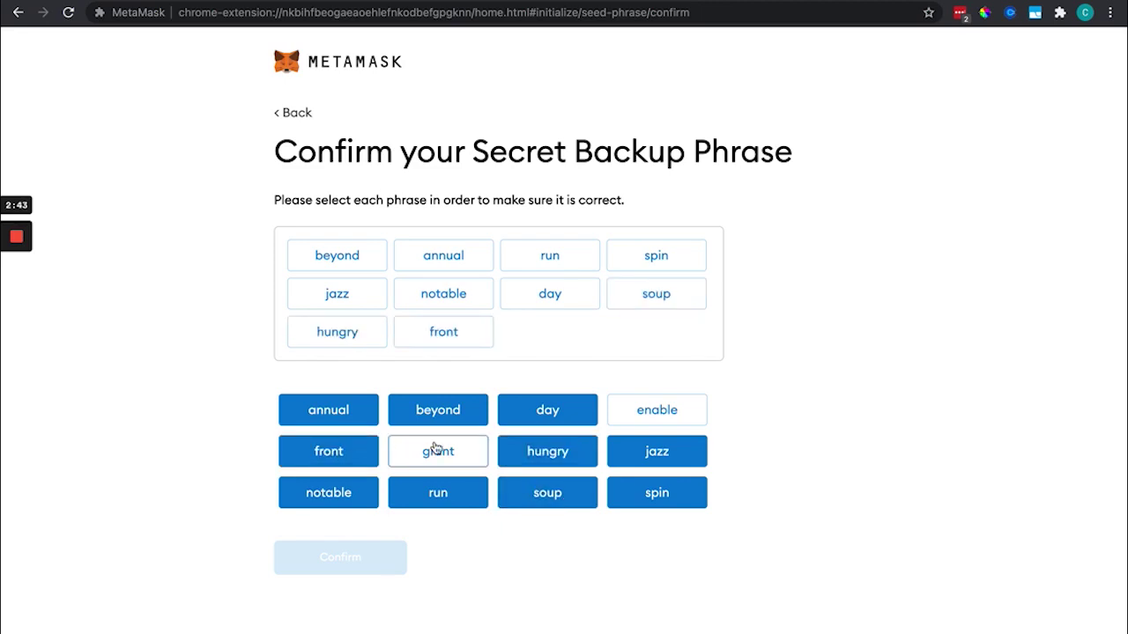
pyautogui.click(438, 449)
pyautogui.click(661, 421)
pyautogui.click(372, 570)
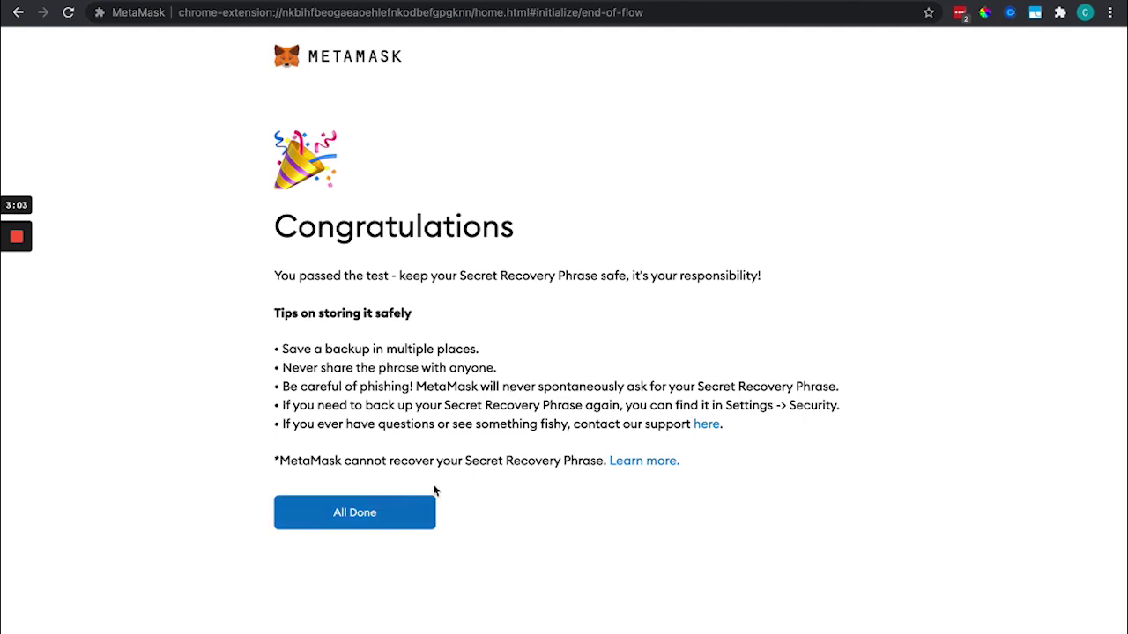
# Select the Congratulations note saying MetaMask cannot recover the Secret Recovery Phrase
pyautogui.tripleClick(373, 455)
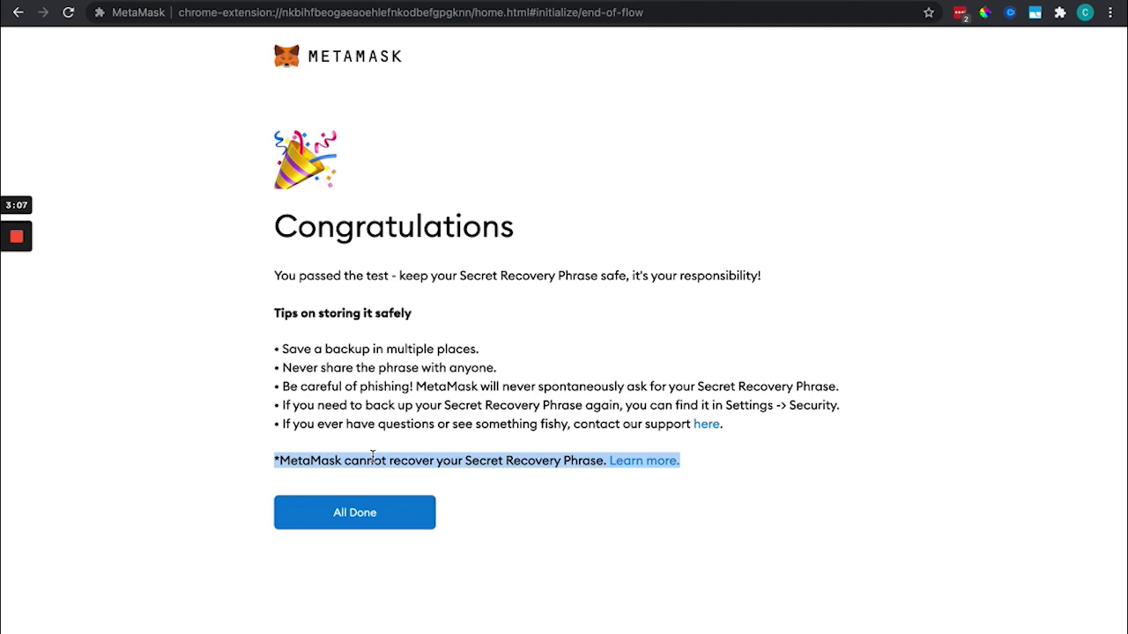
# Finish setup, read through the What's new notice and close it
pyautogui.click(360, 514)
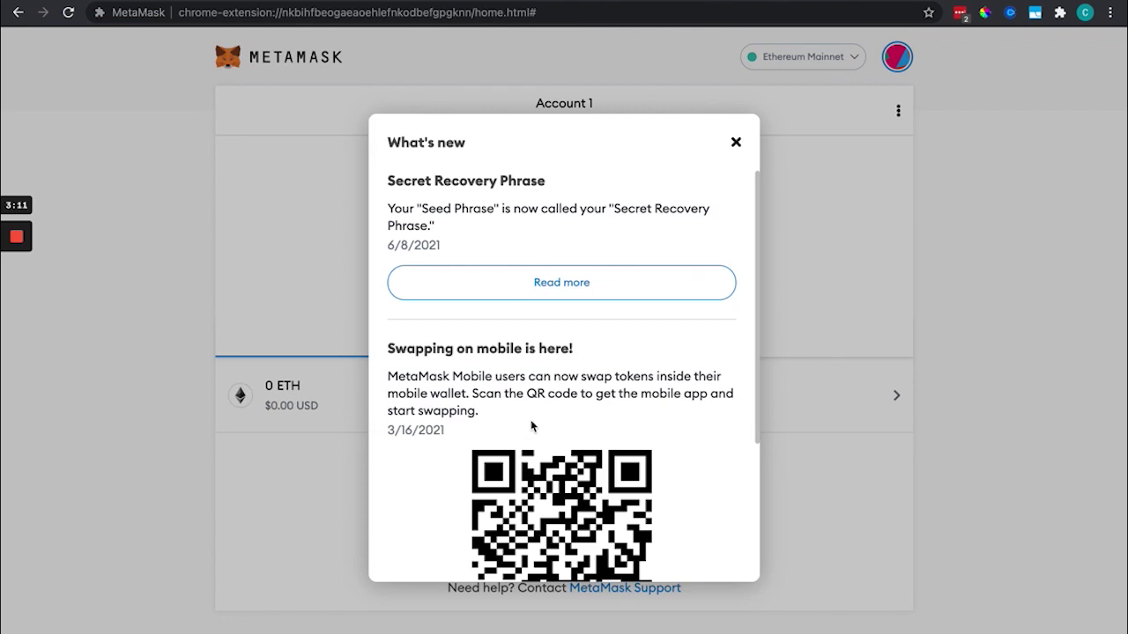
pyautogui.scroll(-5, 647, 321)
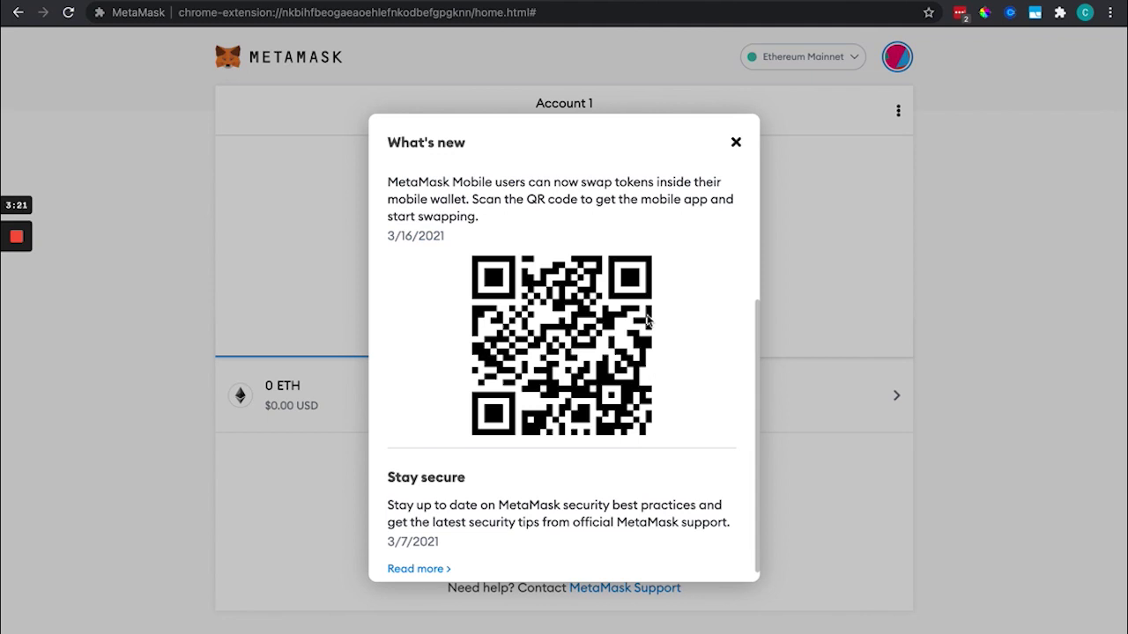
pyautogui.scroll(-1, 647, 322)
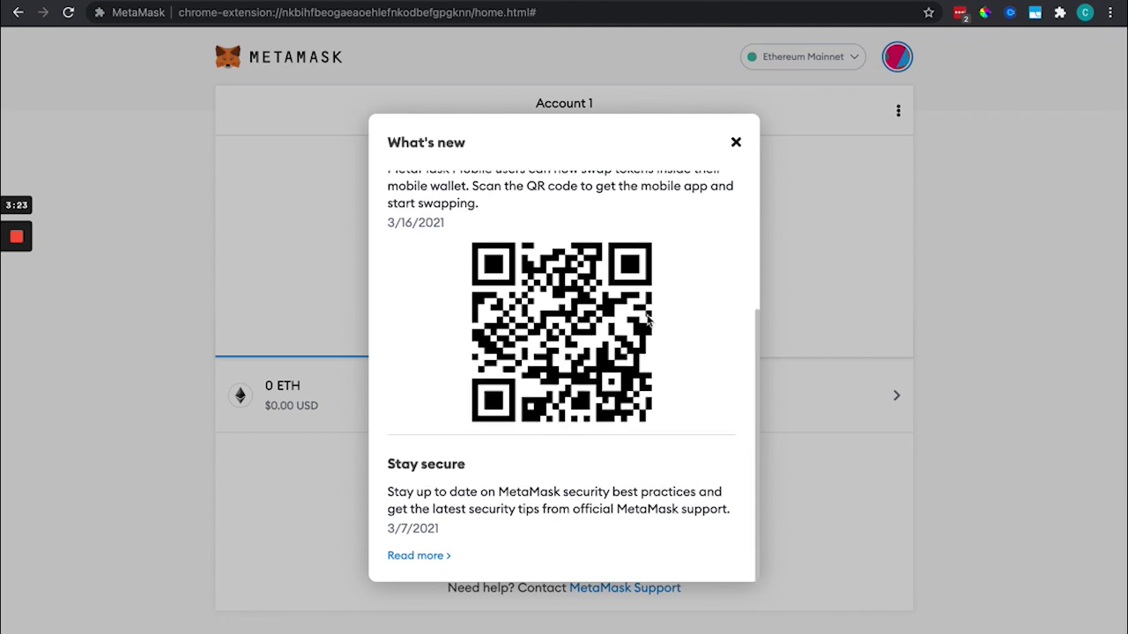
pyautogui.scroll(5, 668, 284)
pyautogui.click(736, 142)
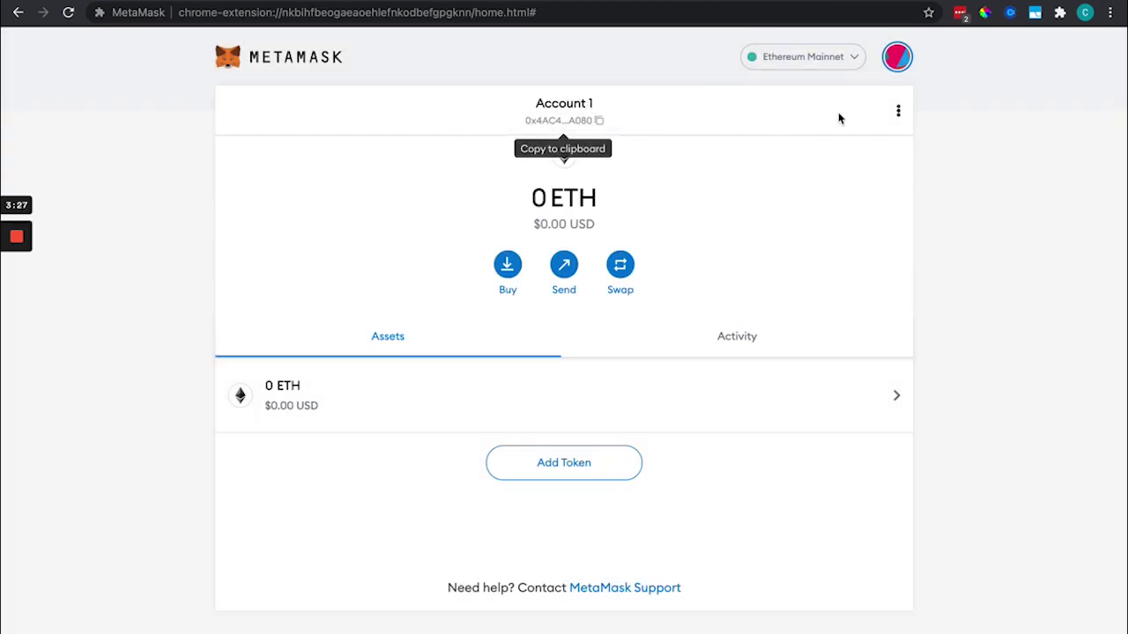
# Open Account 1's details and view its address on Etherscan
pyautogui.click(900, 112)
pyautogui.click(890, 136)
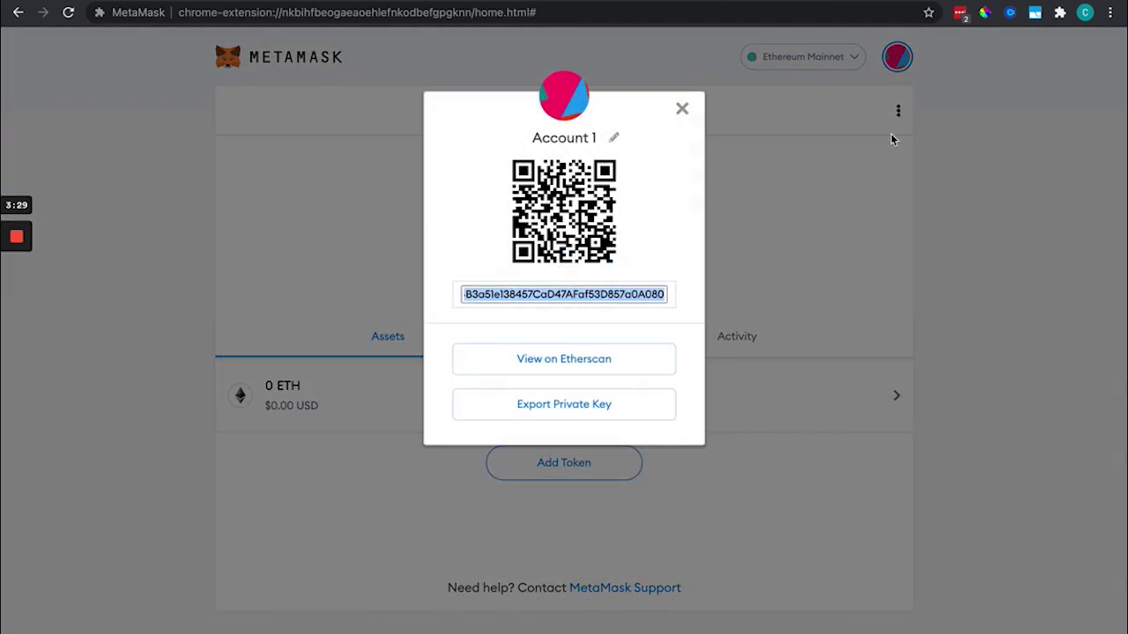
pyautogui.click(569, 361)
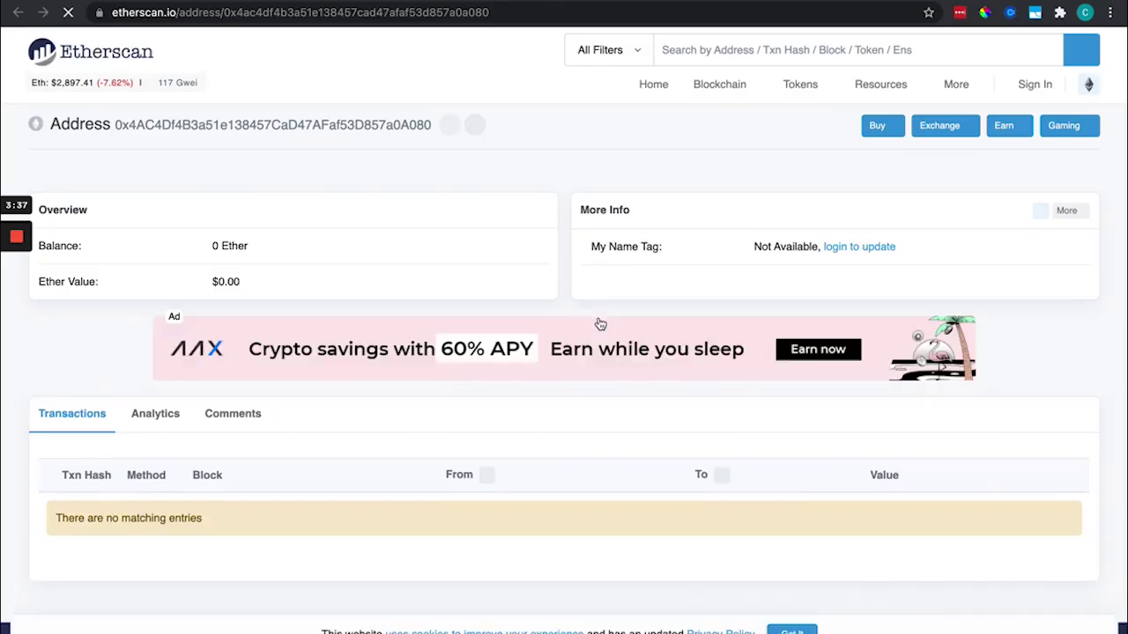
pyautogui.scroll(-2, 534, 408)
pyautogui.scroll(-2, 249, 373)
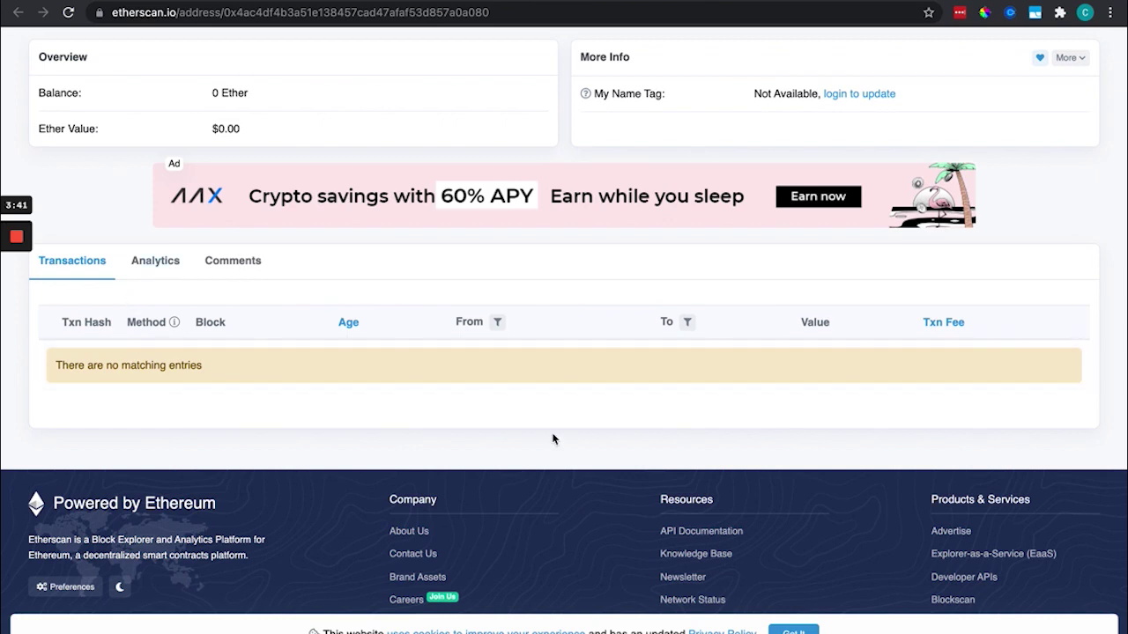
pyautogui.scroll(3, 598, 469)
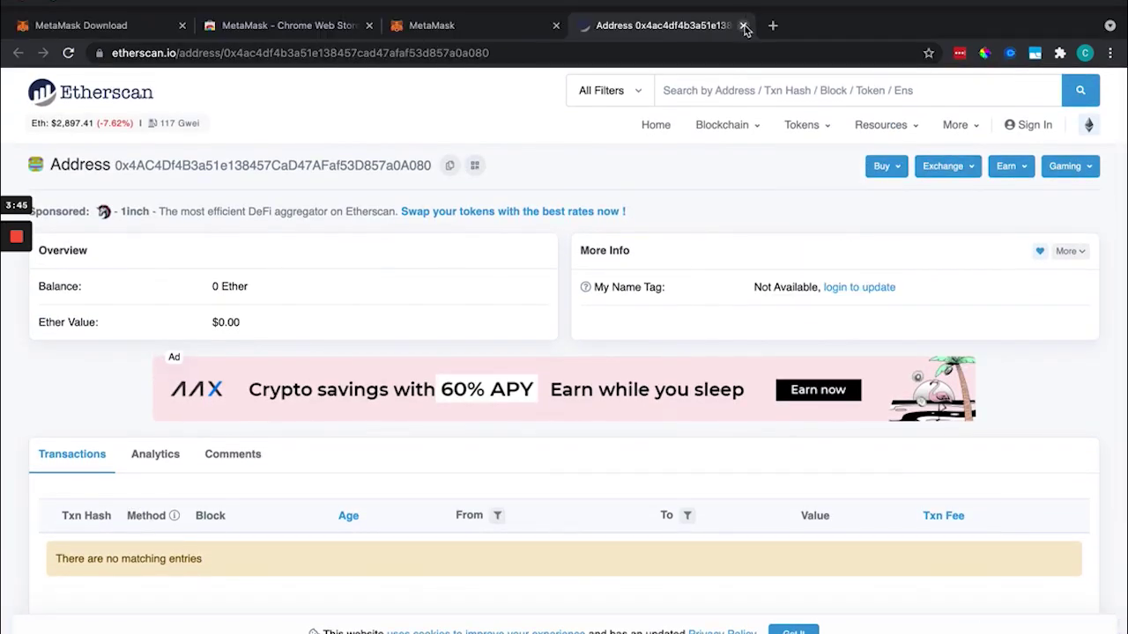
# Close the Etherscan tab and Account 1 details, confirming the network stays Ethereum Mainnet
pyautogui.click(744, 27)
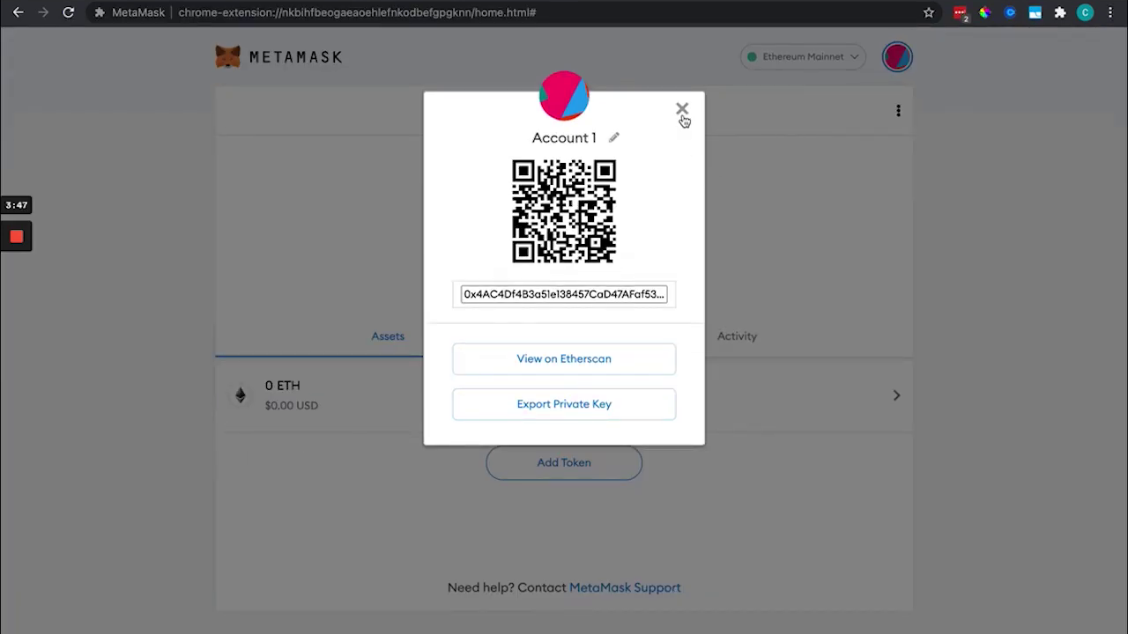
pyautogui.click(682, 110)
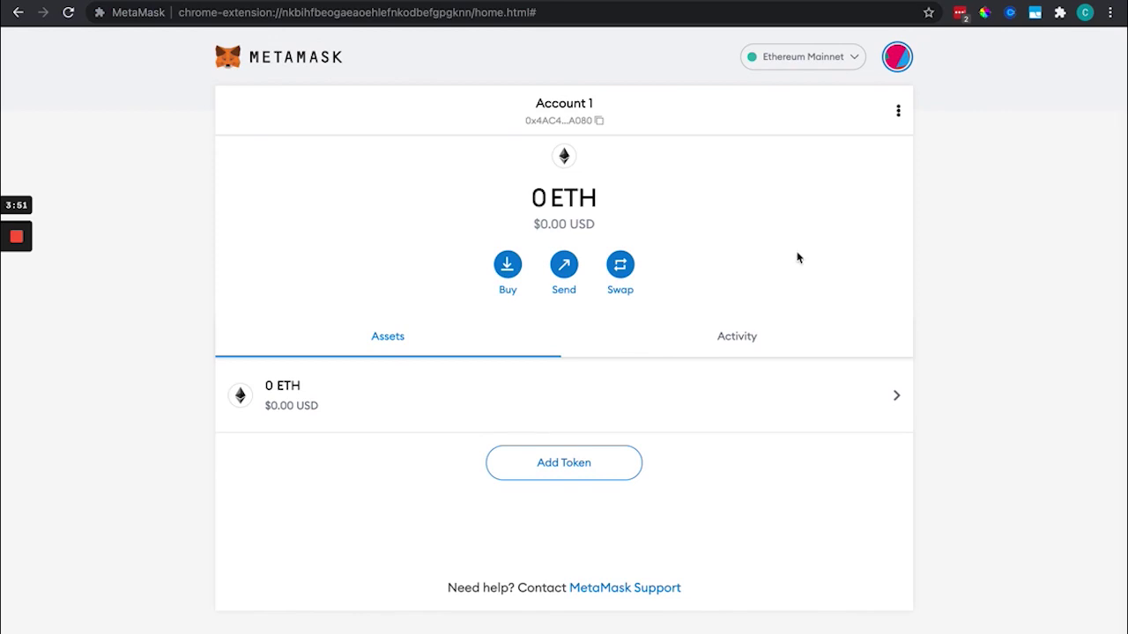
pyautogui.click(860, 66)
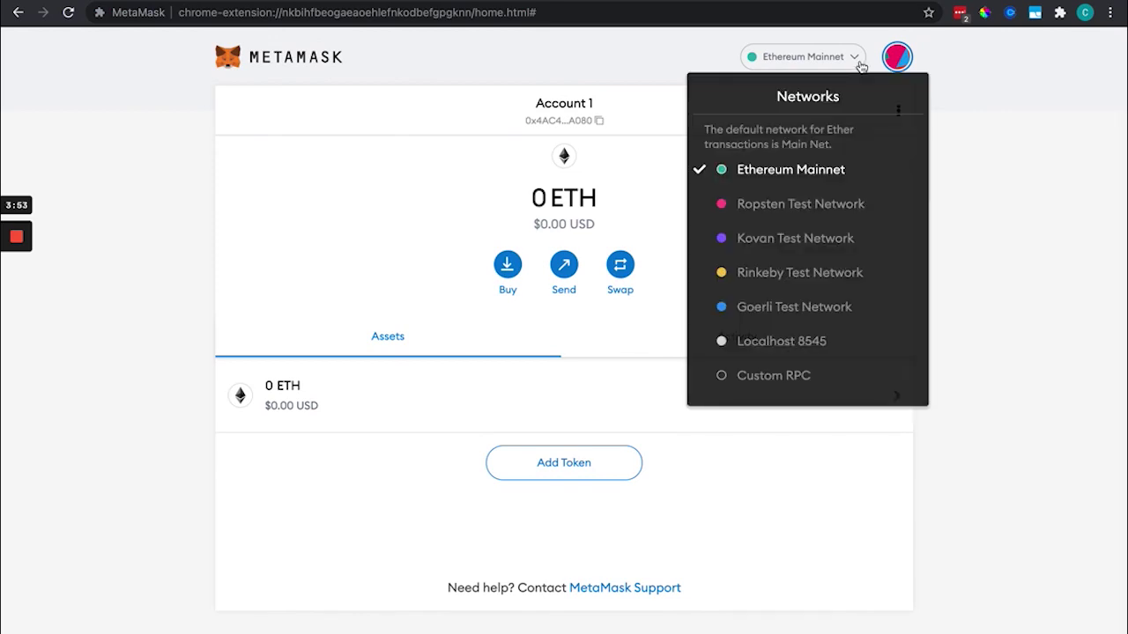
pyautogui.click(859, 63)
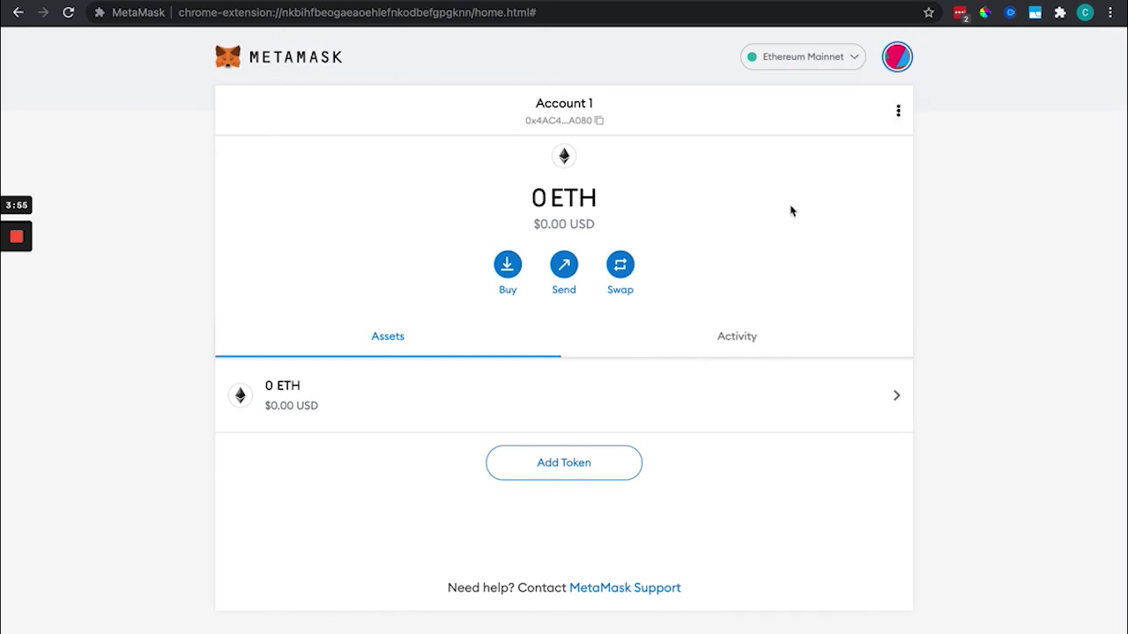